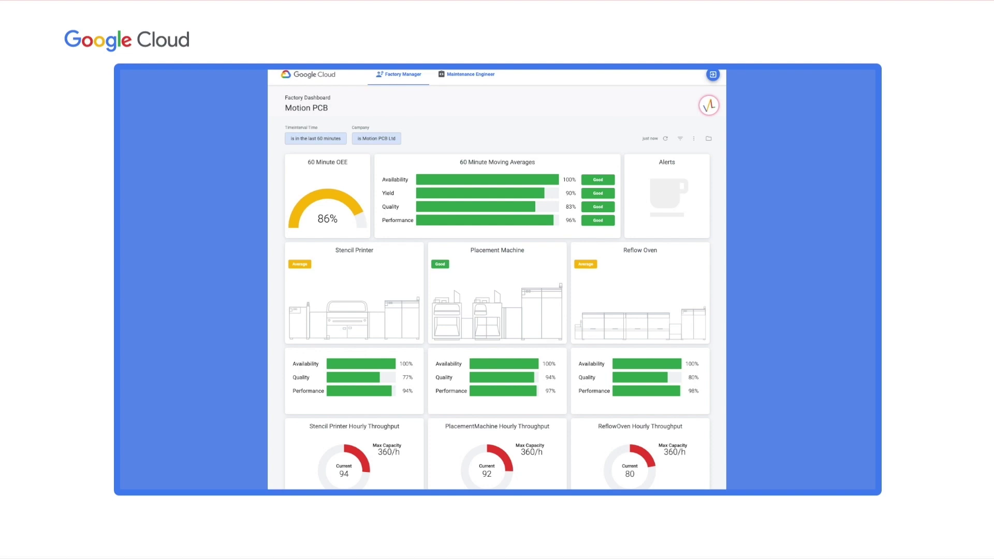
- Switch the Motion PCB dashboard to the Maintenance Engineer view
{"action": "left_click", "coordinate": [461, 73]}
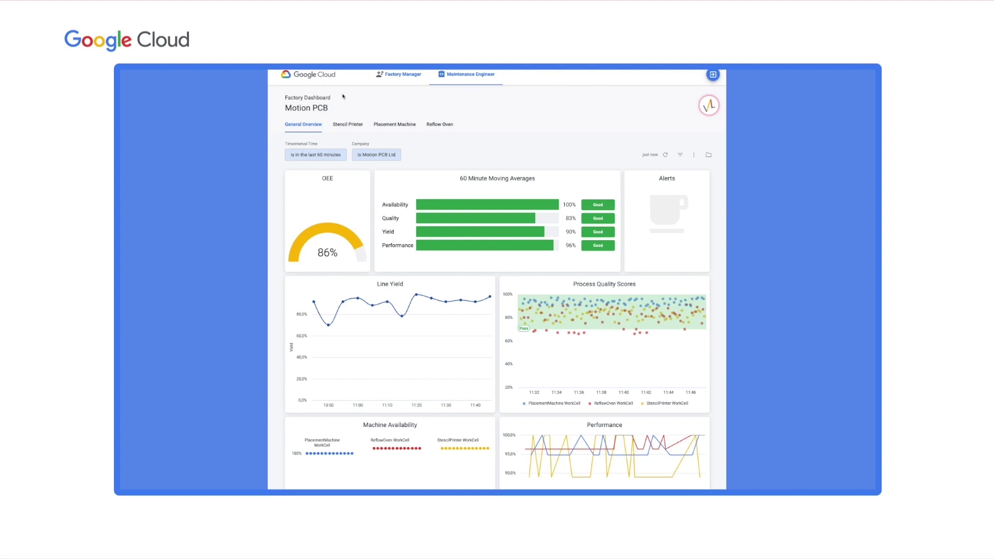
- Open the Stencil Printer page and turn on the Stencil Printer Failure simulation
{"action": "left_click", "coordinate": [344, 125]}
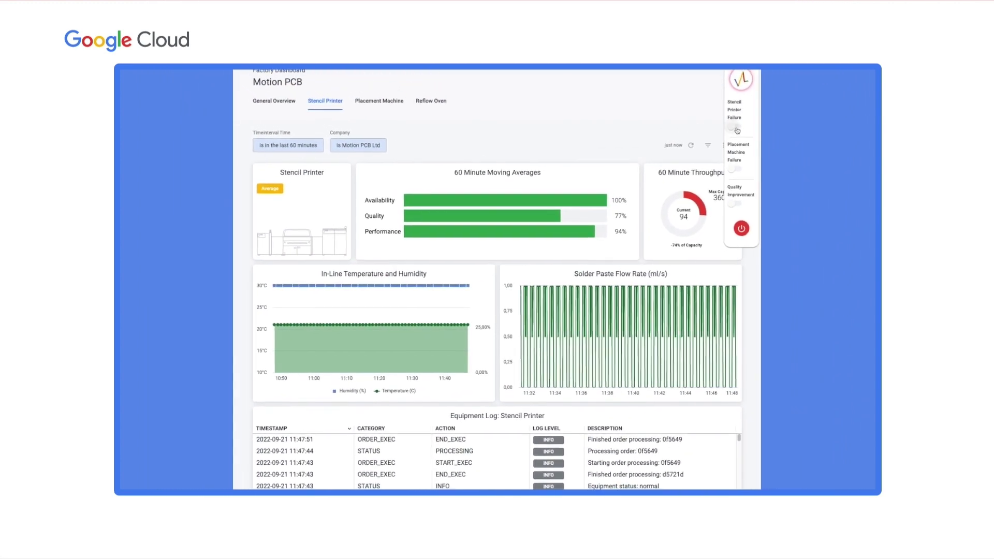
{"action": "left_click", "coordinate": [757, 111]}
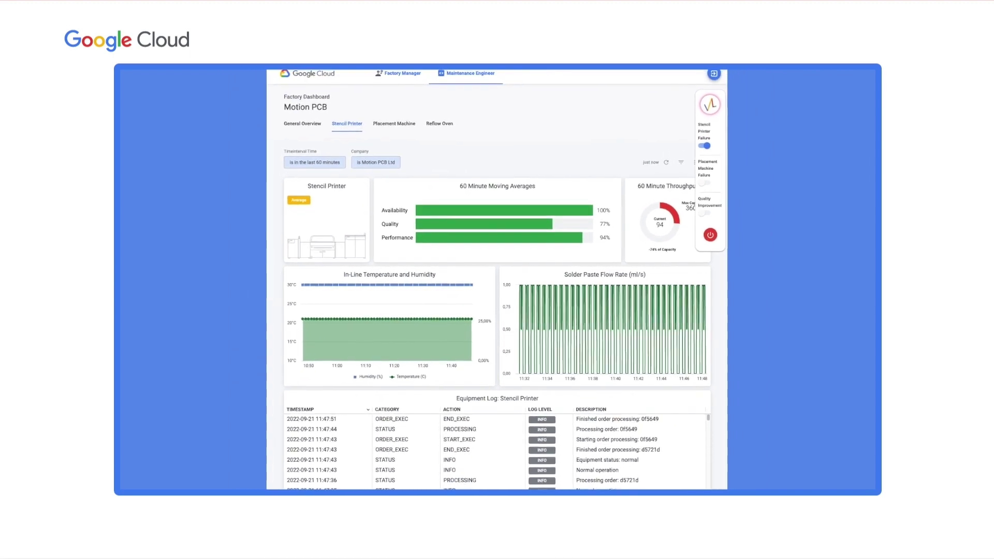
- Close the failure panel and change the dashboard time filter from 60 to 10 minutes
{"action": "left_click", "coordinate": [710, 162]}
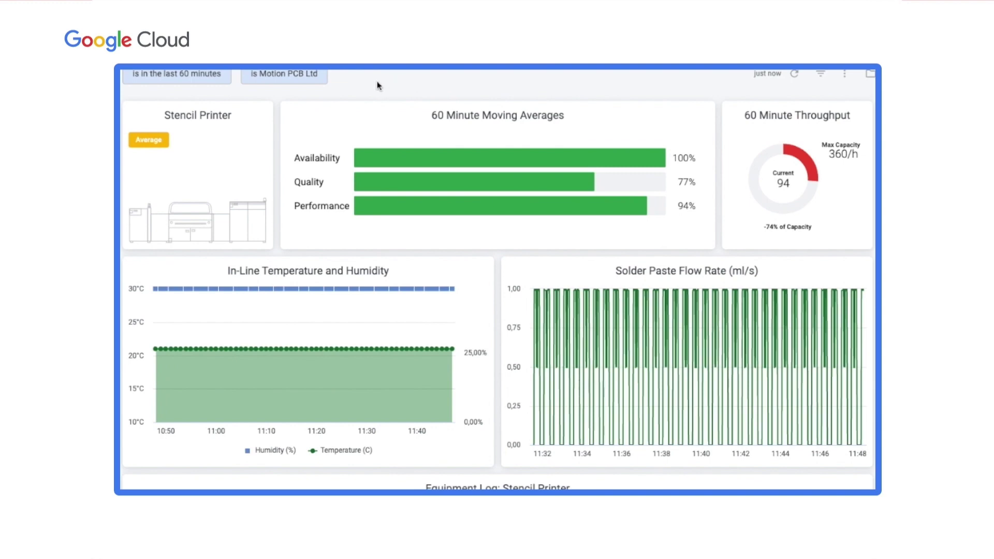
{"action": "left_click", "coordinate": [208, 75]}
{"action": "double_click", "coordinate": [227, 112]}
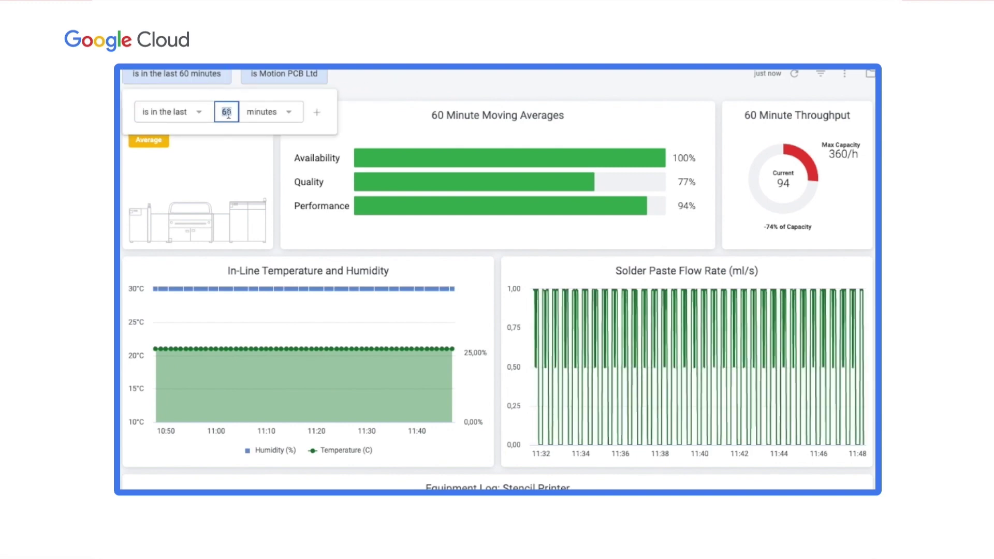
{"action": "type", "text": "10"}
{"action": "left_click", "coordinate": [794, 74]}
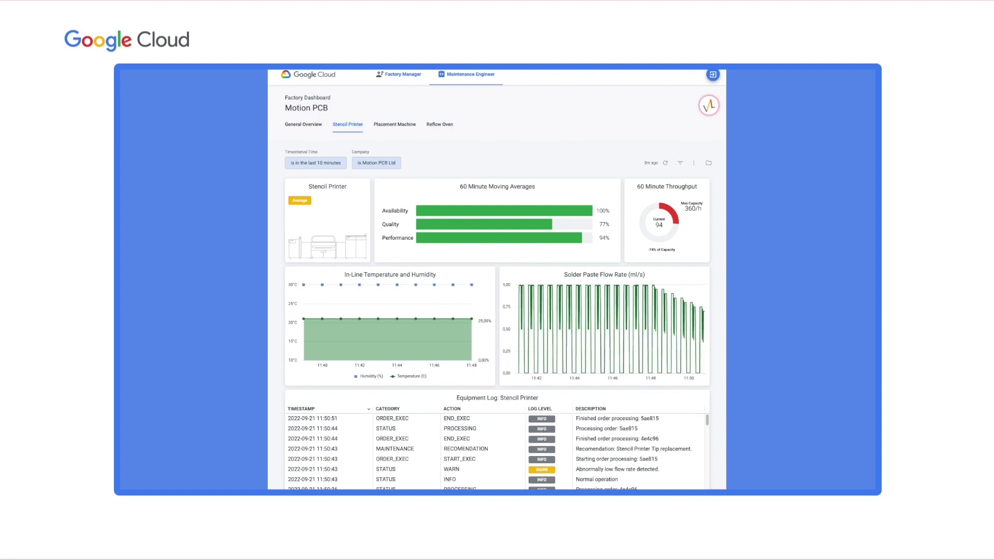
{"action": "left_click", "coordinate": [701, 273]}
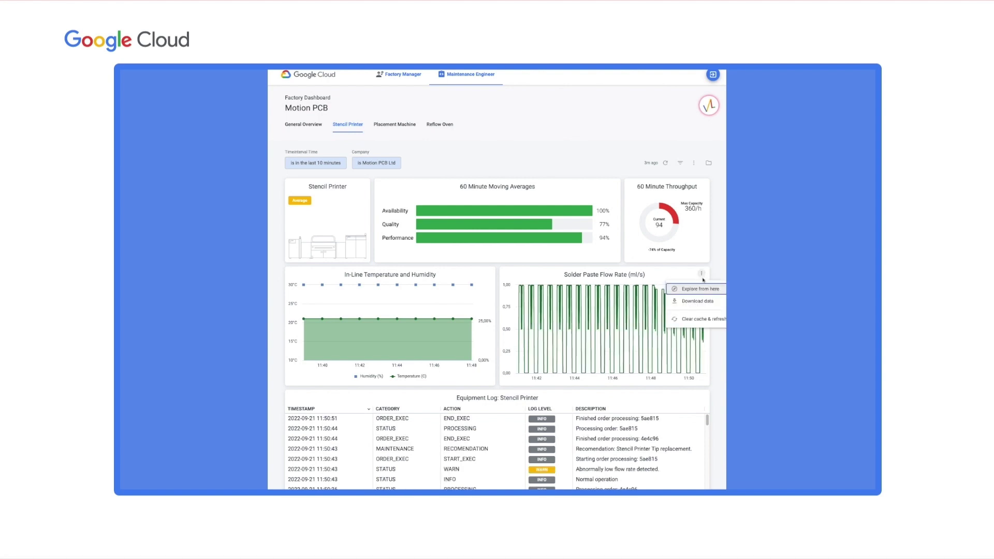
- Open the Solder Paste Flow Rate chart's data with Explore from here
{"action": "left_click", "coordinate": [705, 288]}
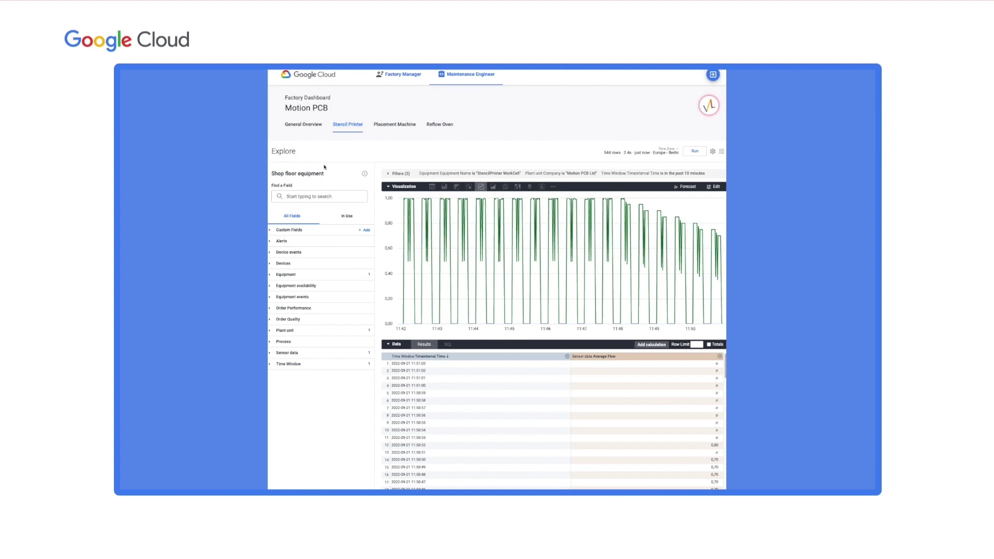
- Add sensor Average Quality to the query and rerun it alongside Average Flow
{"action": "left_click", "coordinate": [324, 194]}
{"action": "type", "text": "quality"}
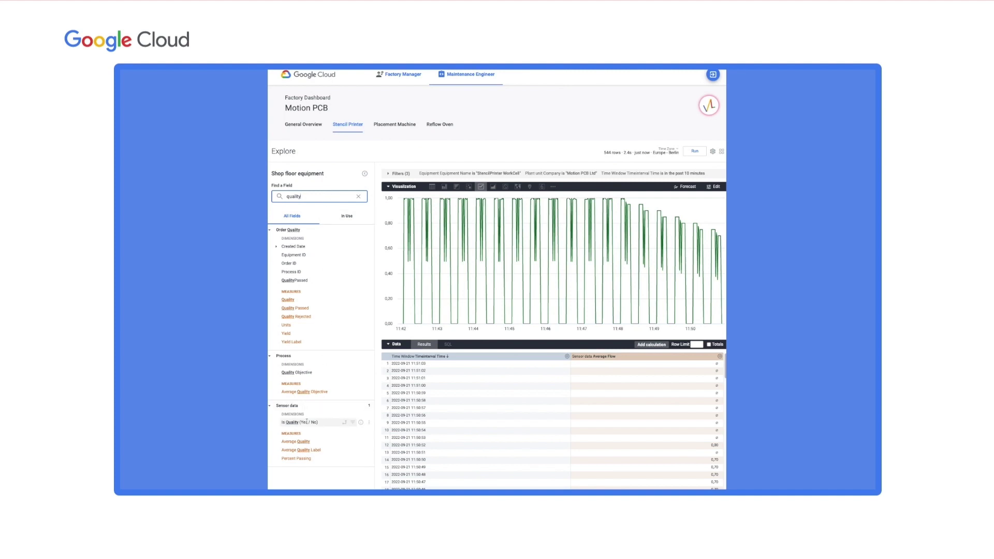
{"action": "left_click", "coordinate": [310, 441]}
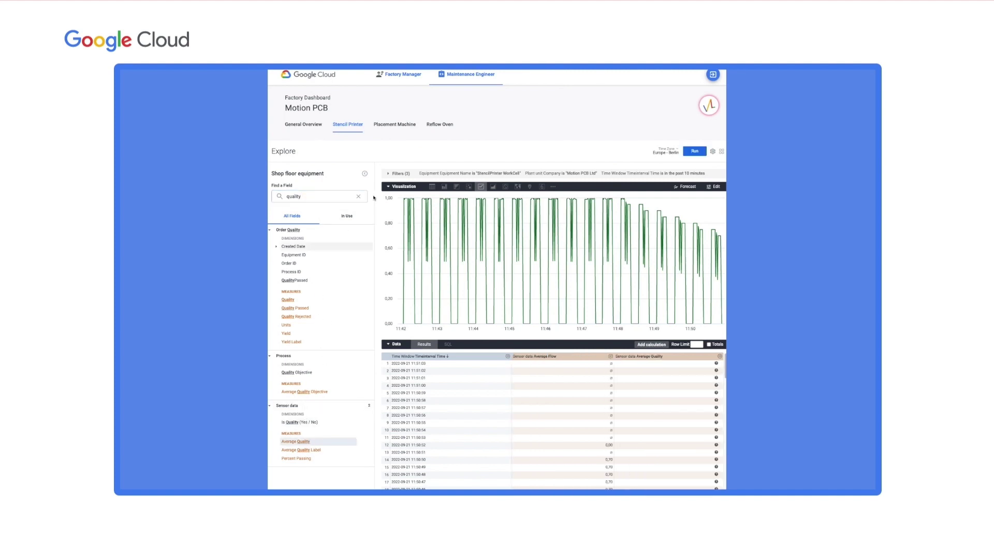
{"action": "left_click", "coordinate": [697, 153]}
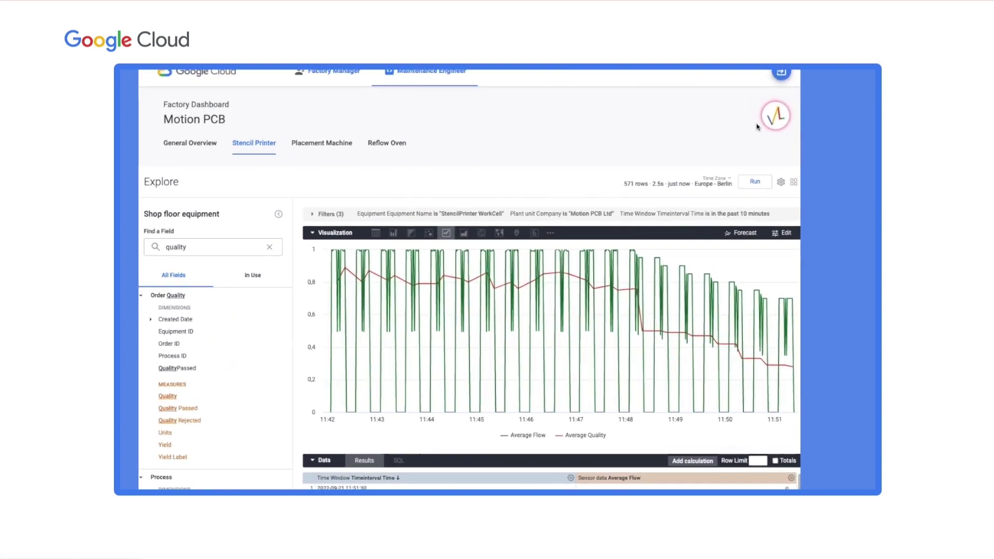
- Switch off the Stencil Printer Failure simulation and return to the General Overview page
{"action": "left_click", "coordinate": [838, 139]}
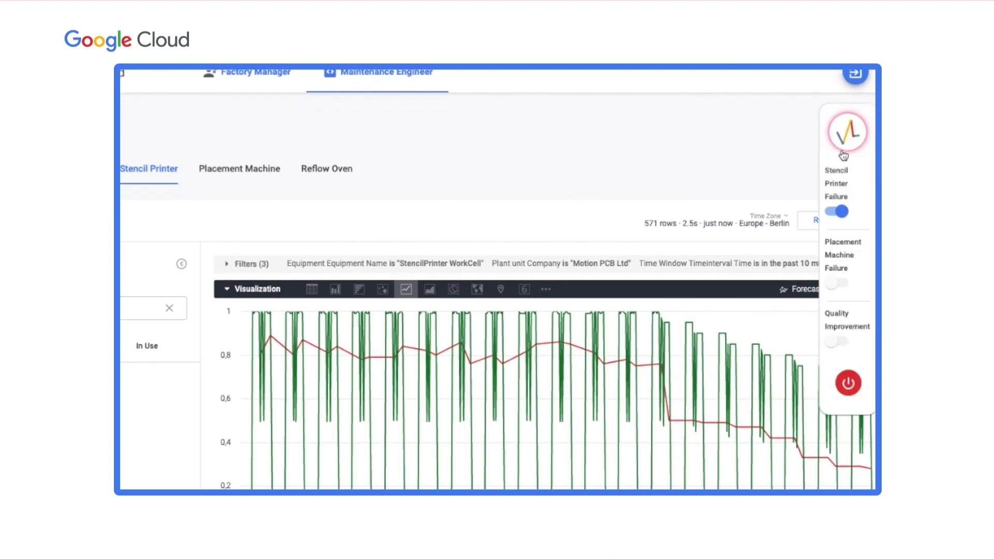
{"action": "left_click", "coordinate": [838, 212]}
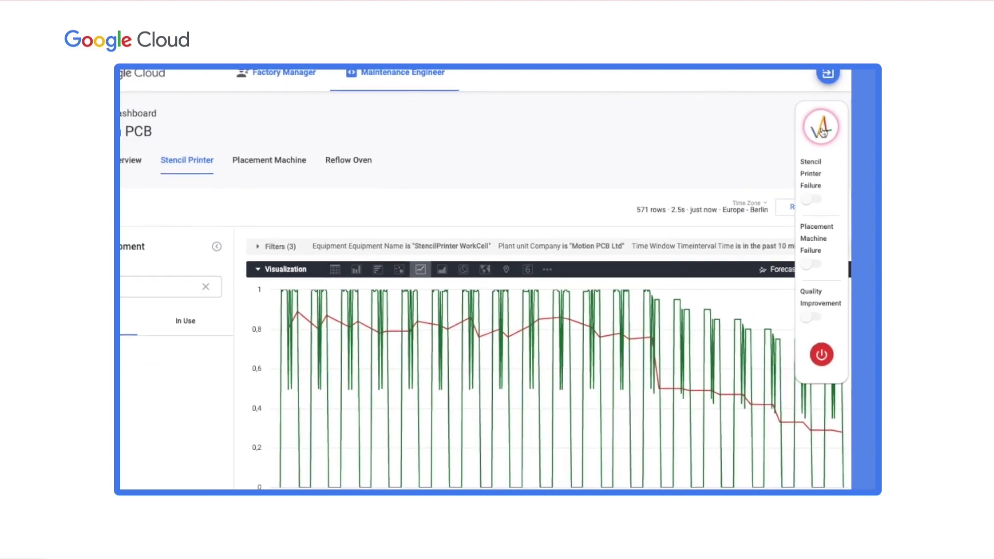
{"action": "left_click", "coordinate": [823, 132]}
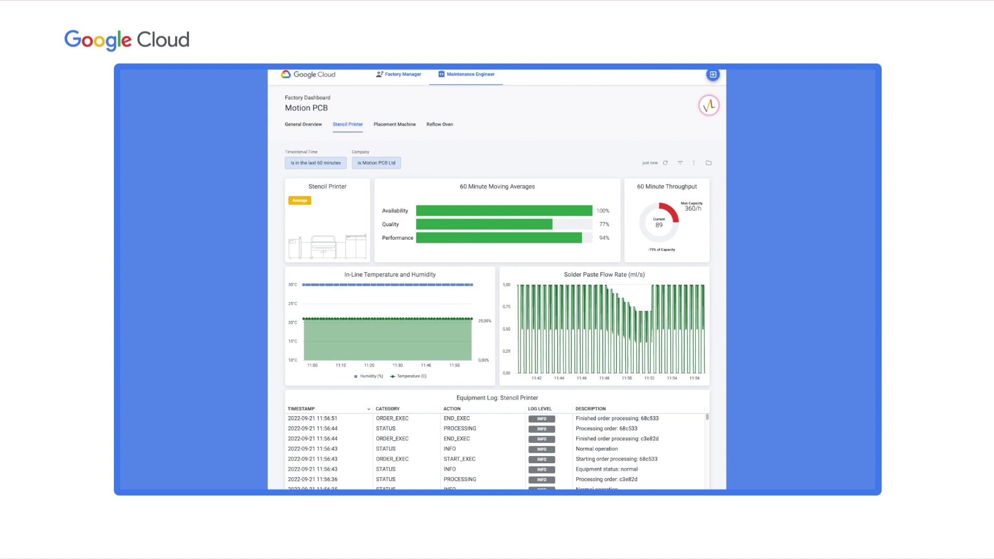
{"action": "left_click", "coordinate": [309, 130]}
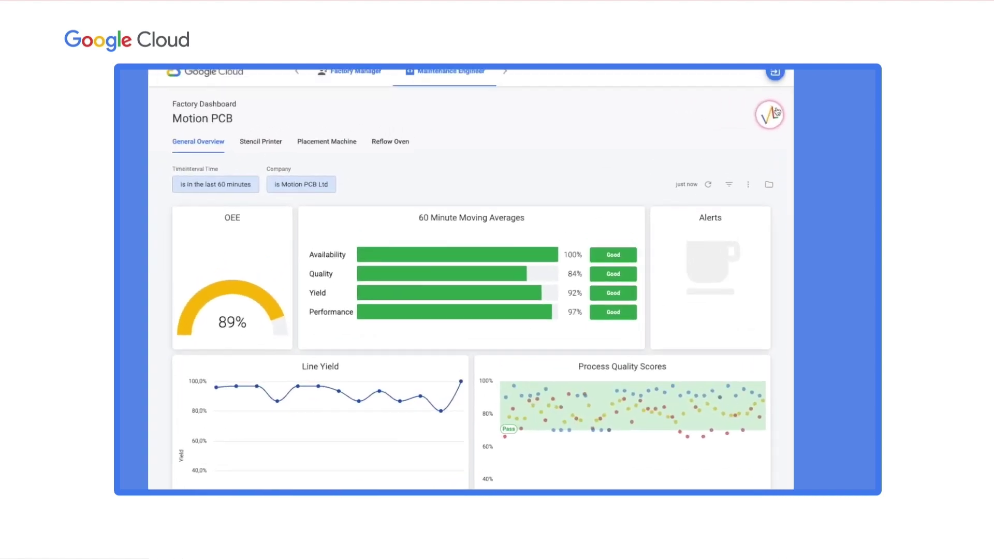
- Turn on the Placement Machine Failure simulation and open the Placement Machine page
{"action": "left_click", "coordinate": [718, 98]}
{"action": "left_click", "coordinate": [834, 297]}
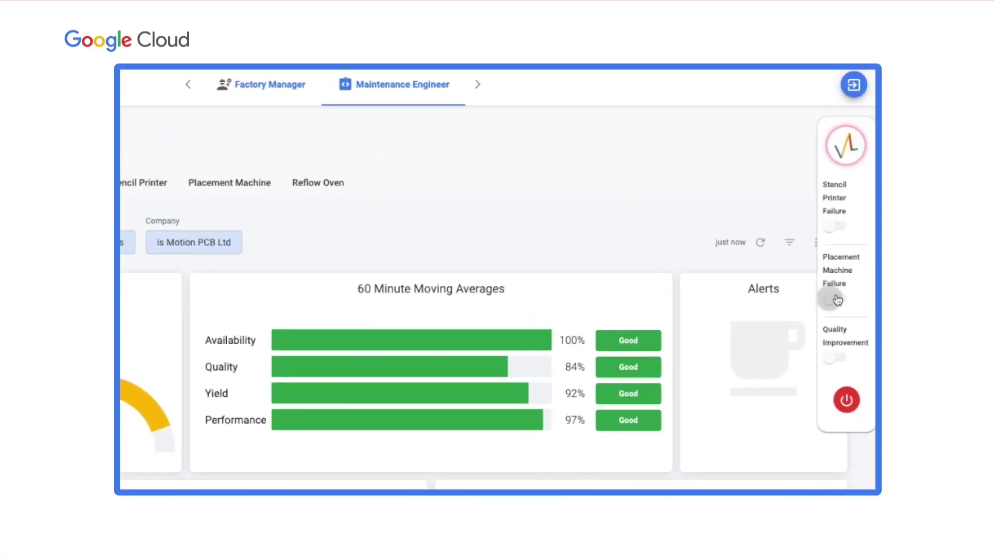
{"action": "left_click", "coordinate": [836, 157]}
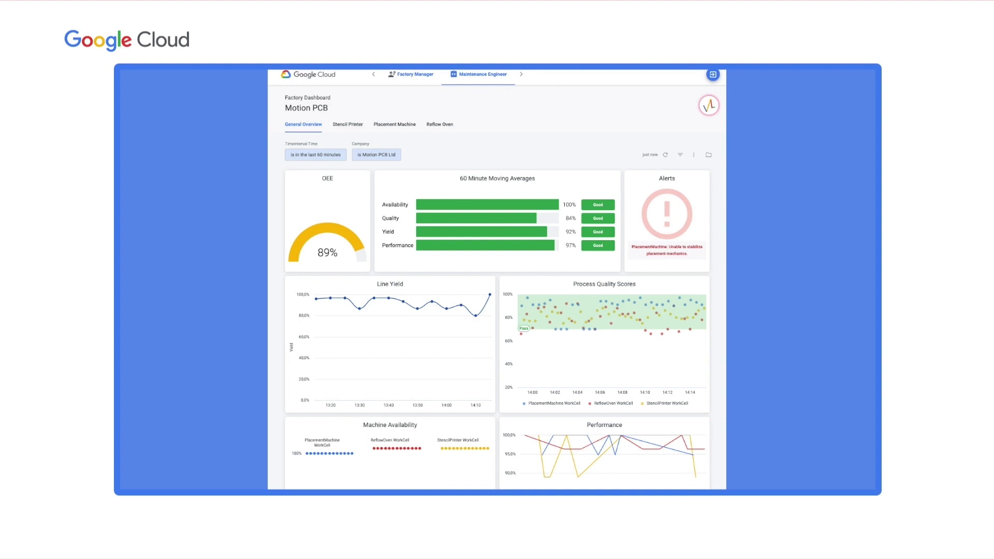
{"action": "left_click", "coordinate": [403, 126]}
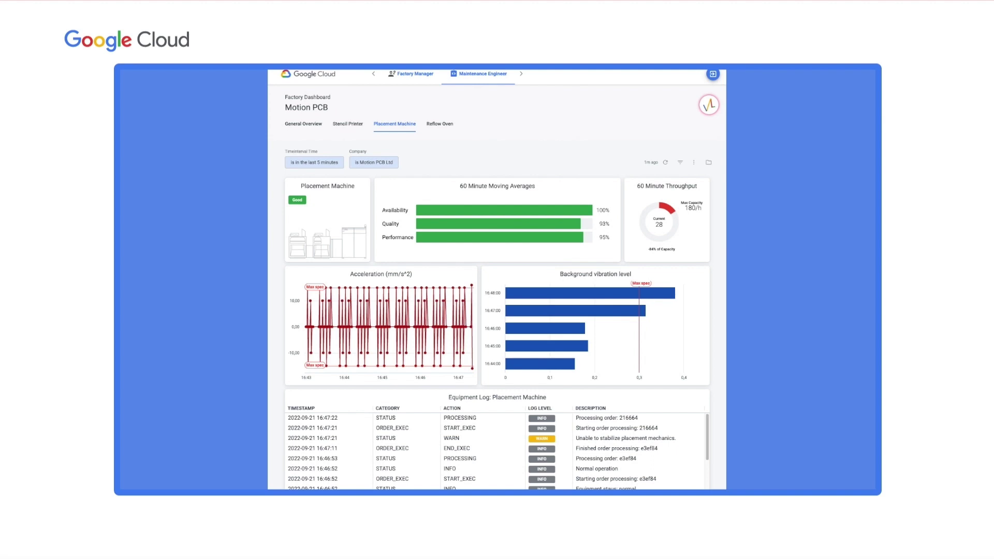
- Switch off the Placement Machine Failure simulation and go back to the Maintenance Engineer view
{"action": "left_click", "coordinate": [712, 106]}
{"action": "left_click", "coordinate": [703, 183]}
{"action": "left_click", "coordinate": [710, 106]}
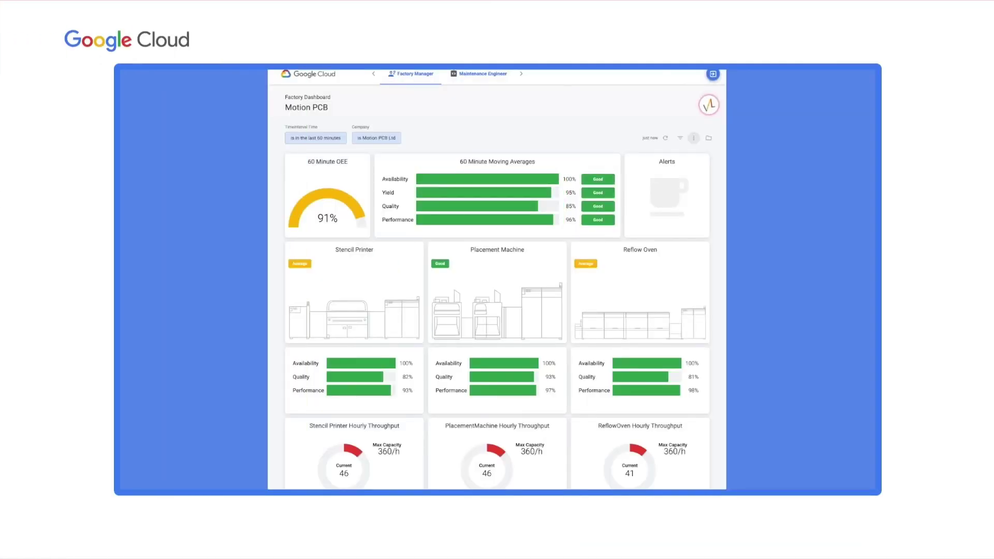
{"action": "left_click", "coordinate": [471, 74]}
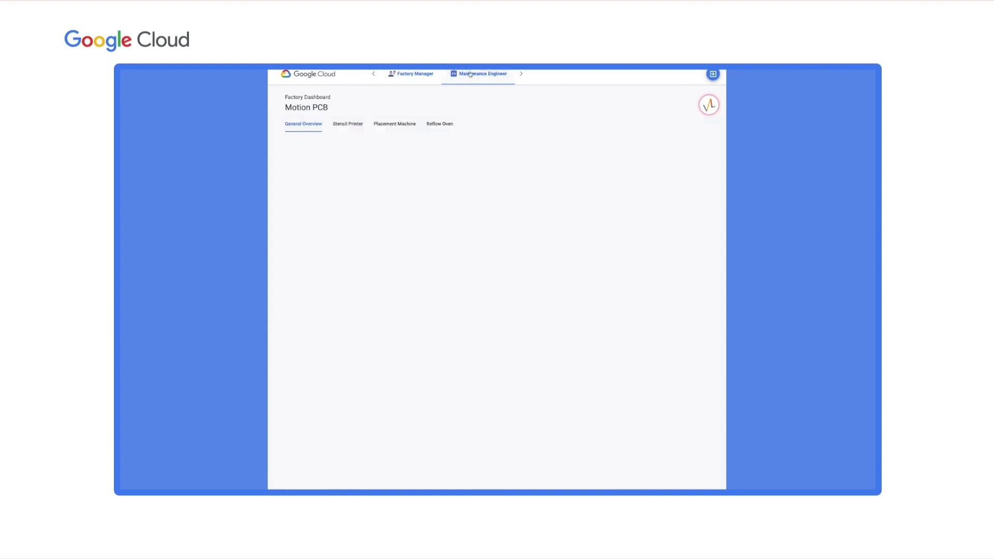
- Open the Reflow Oven page and inspect points on the In-line temperature & humidity chart
{"action": "left_click", "coordinate": [433, 125]}
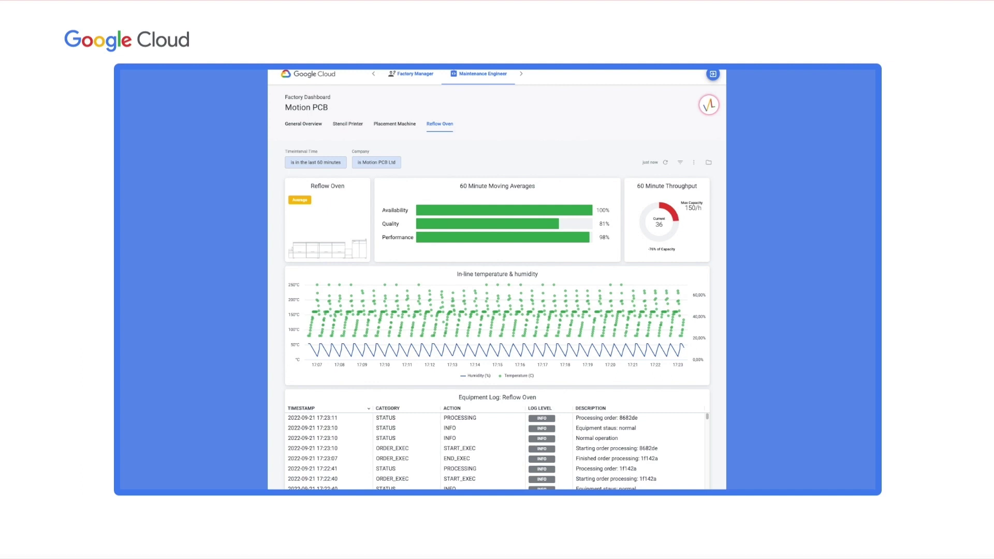
{"action": "mouse_move", "coordinate": [619, 290]}
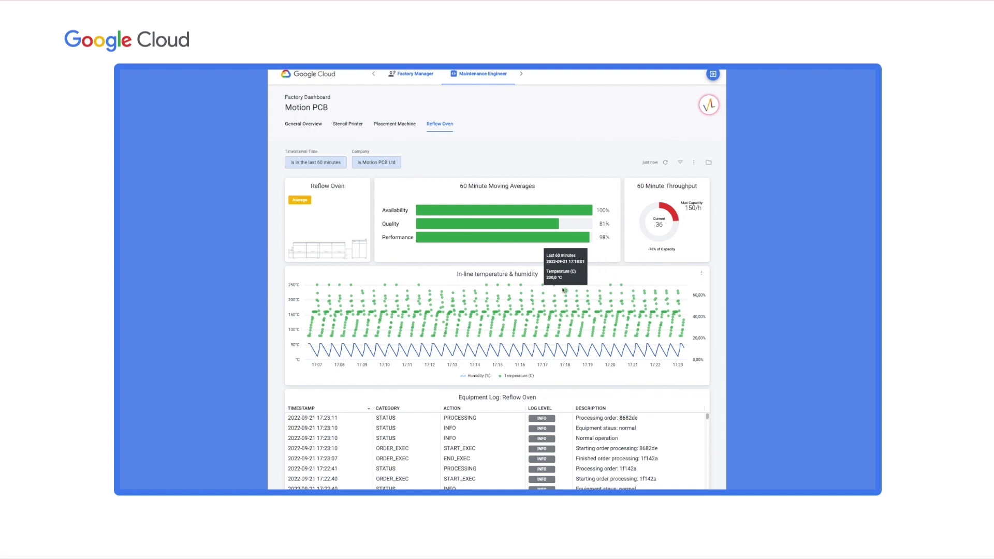
{"action": "mouse_move", "coordinate": [557, 288]}
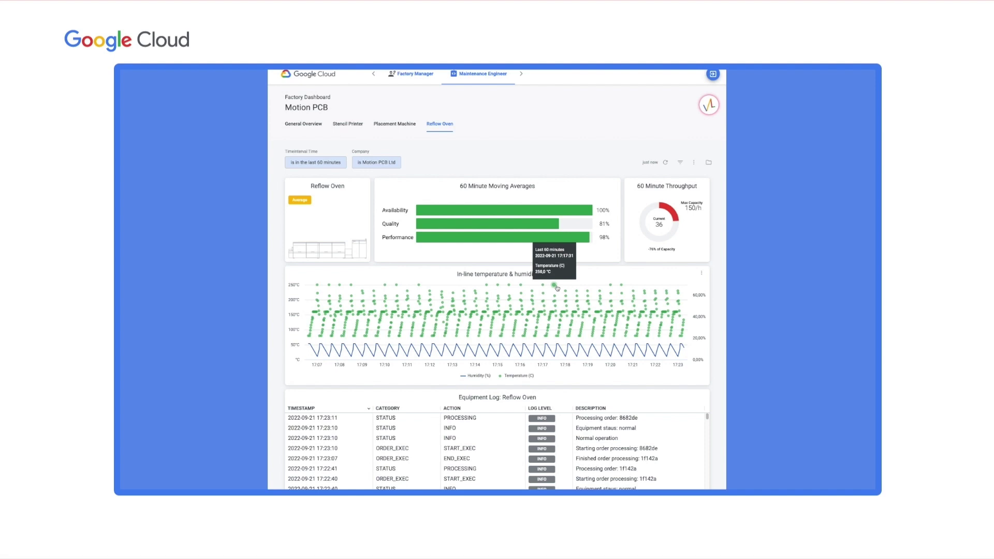
- Explore the temperature chart, remove Average Humidity, and enter a 20-minute time filter
{"action": "left_click", "coordinate": [702, 272]}
{"action": "left_click", "coordinate": [703, 290]}
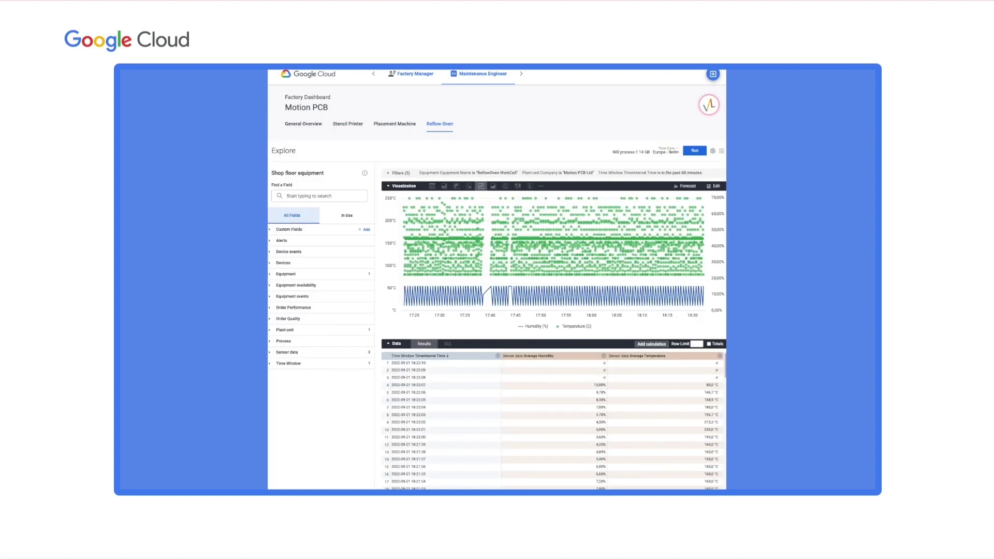
{"action": "left_click", "coordinate": [340, 216]}
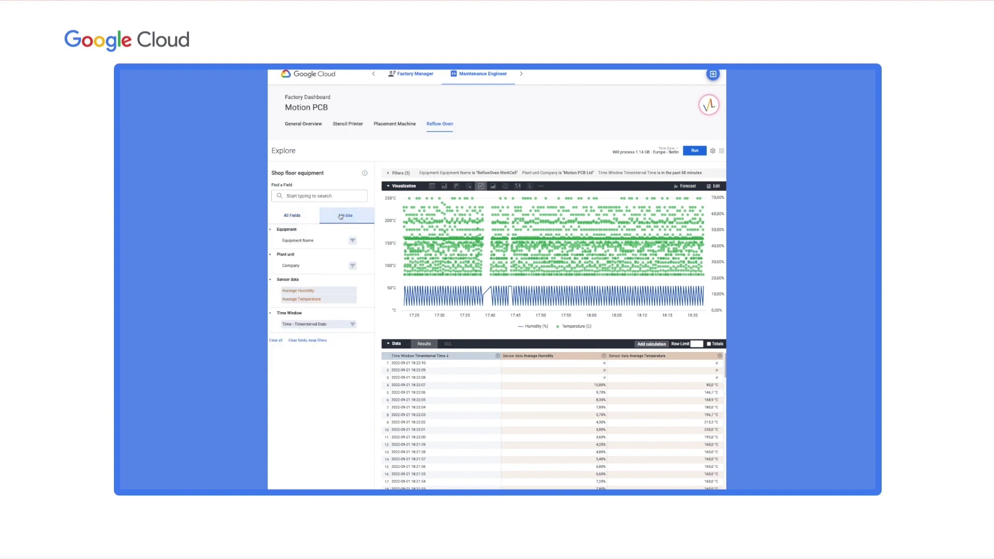
{"action": "left_click", "coordinate": [314, 292]}
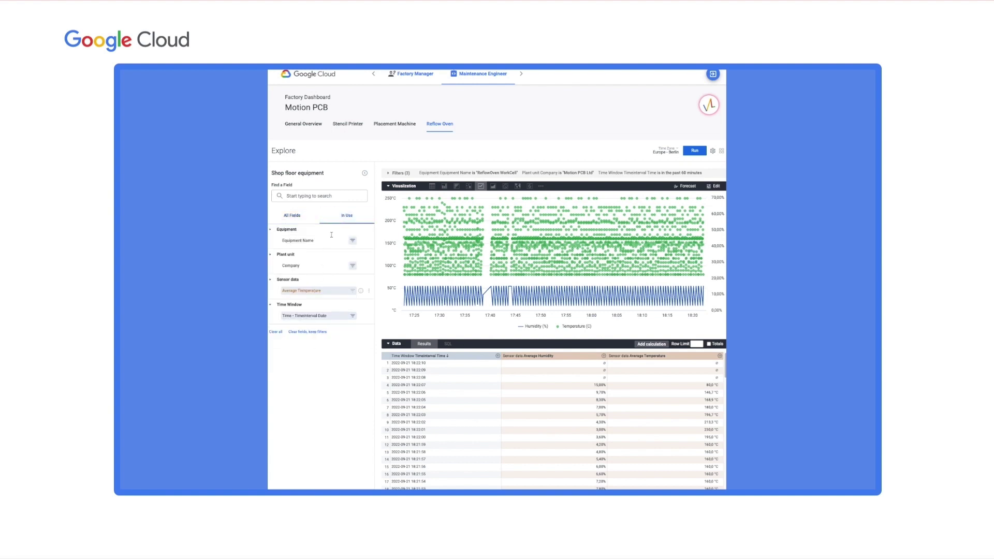
{"action": "left_click", "coordinate": [388, 174]}
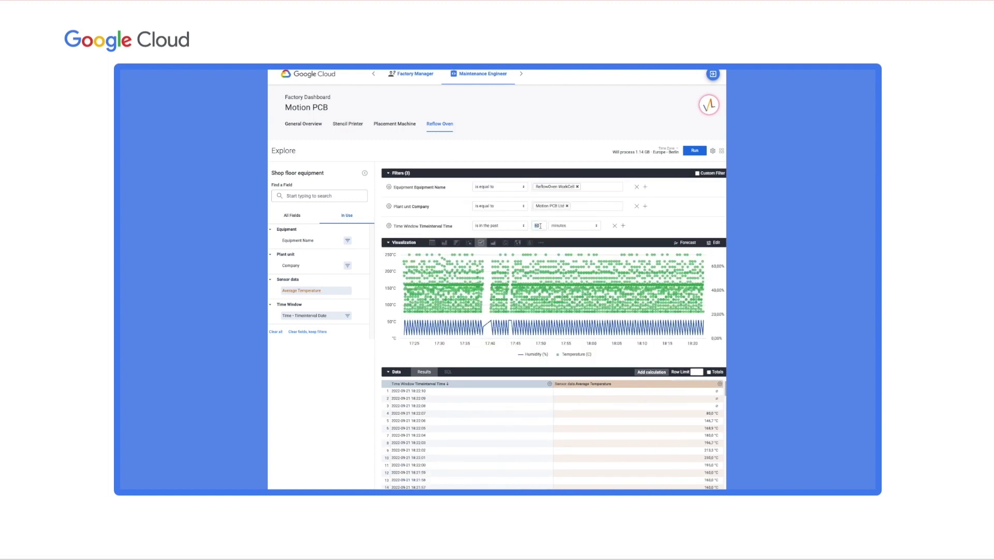
{"action": "type", "text": "20"}
- Search fields for 'quality', add Sensor data › Average Quality, and rerun the query
{"action": "left_click", "coordinate": [292, 216]}
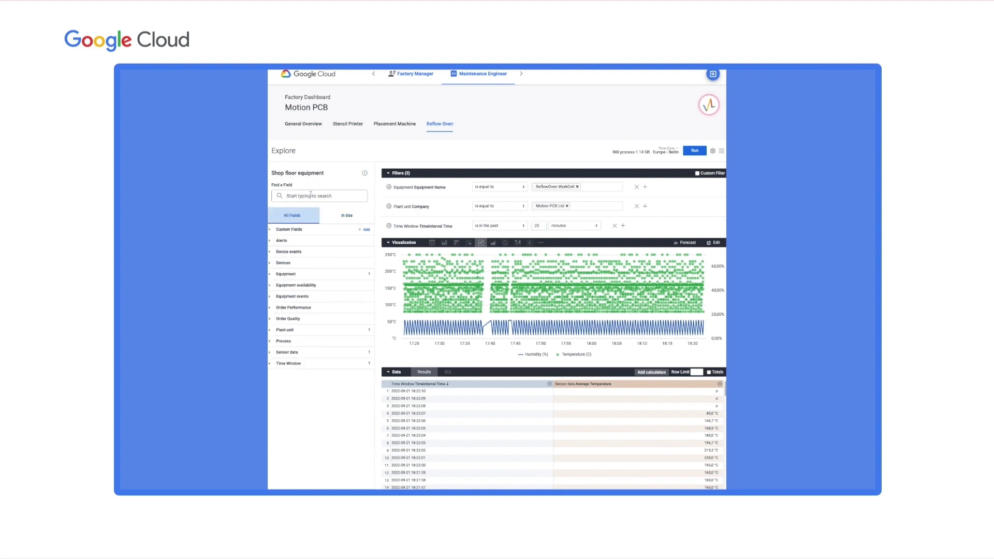
{"action": "left_click", "coordinate": [310, 195]}
{"action": "type", "text": "quality"}
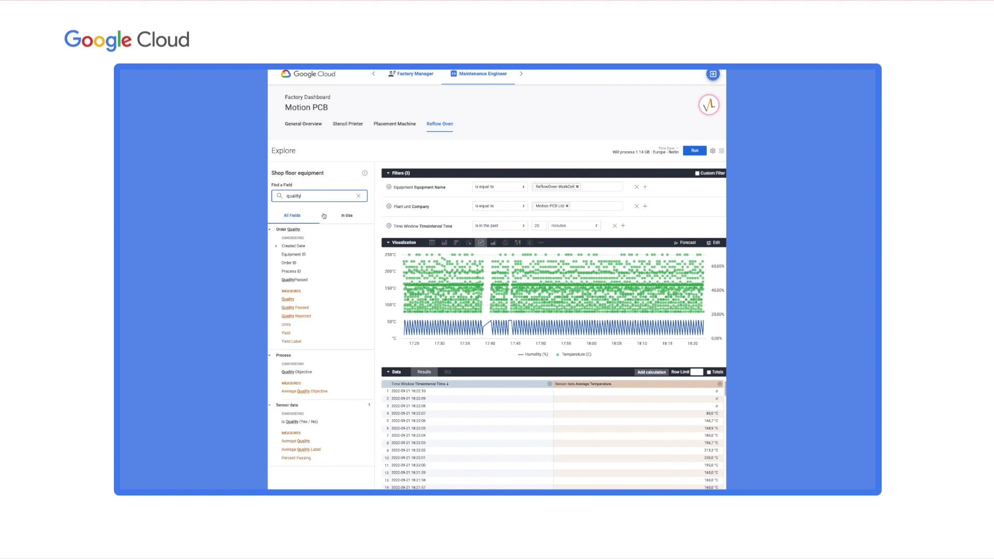
{"action": "left_click", "coordinate": [307, 441]}
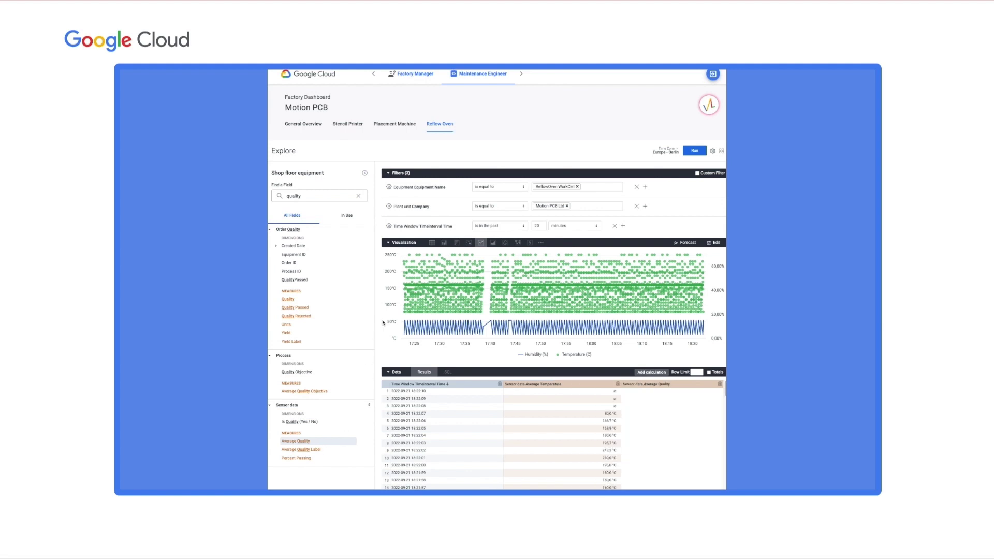
{"action": "left_click", "coordinate": [694, 149]}
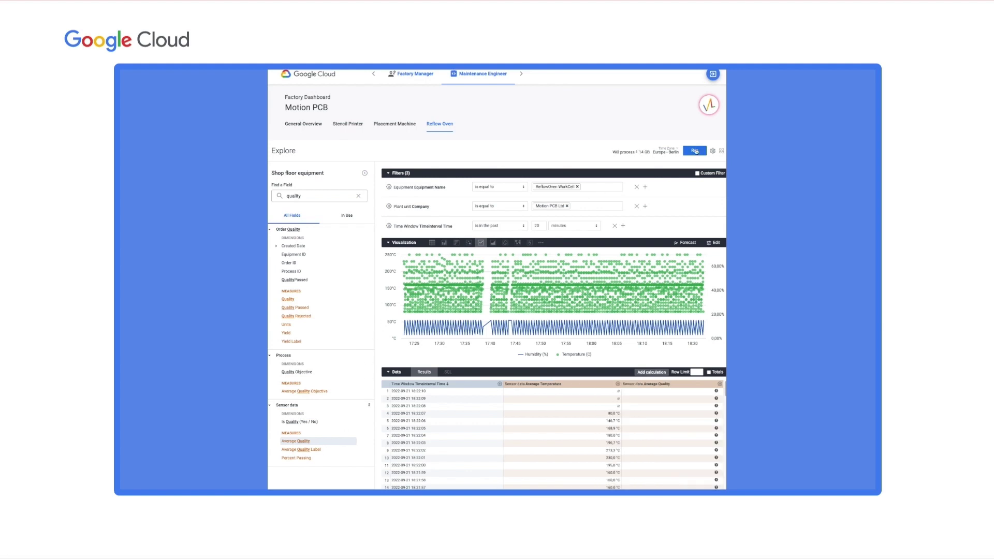
{"action": "left_click", "coordinate": [695, 150]}
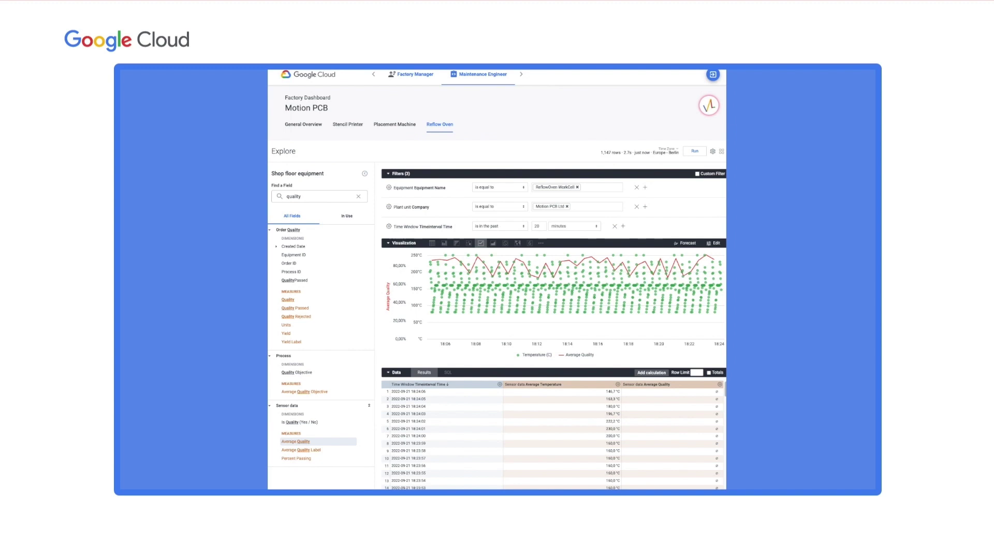
- Send the data with a custom message noting temperature control appears faulty, lowering quality
{"action": "left_click", "coordinate": [713, 152]}
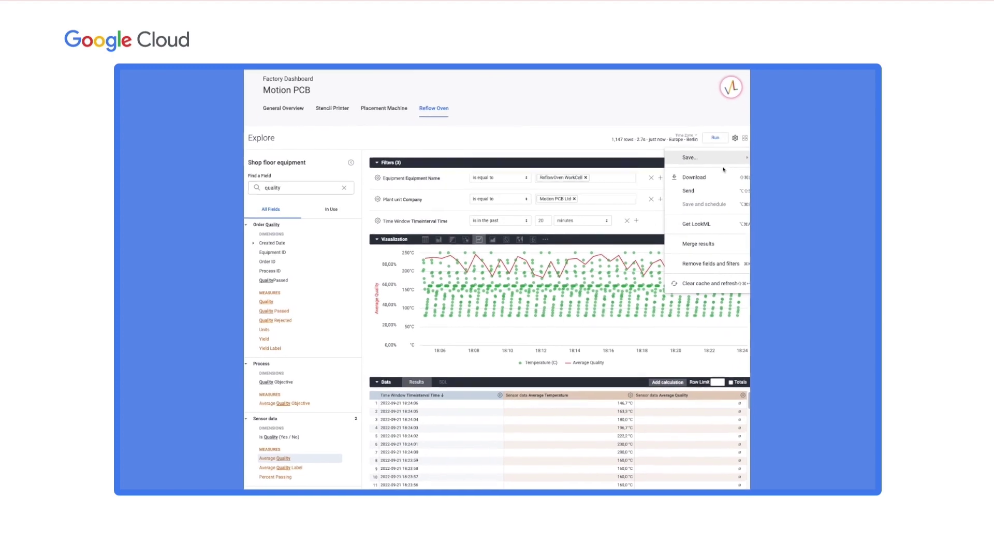
{"action": "left_click", "coordinate": [704, 186]}
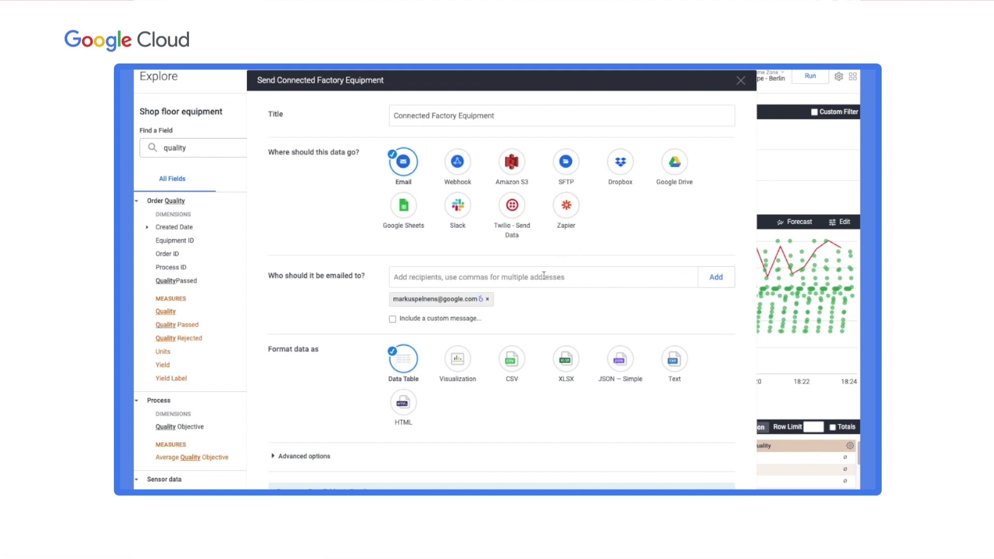
{"action": "left_click", "coordinate": [455, 325]}
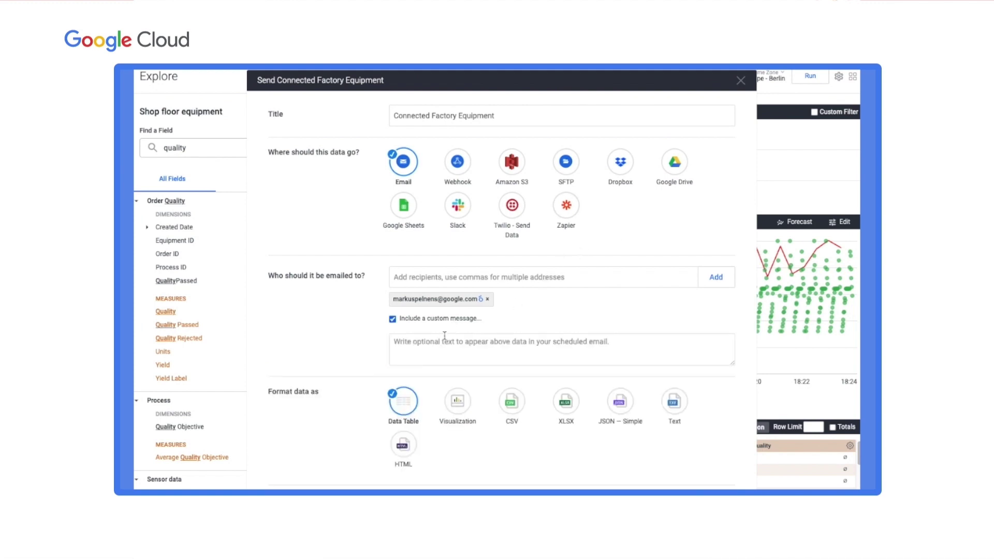
{"action": "type", "text": "Temperature control appears not to work correctly - lower peak temperatures result in lower quality. Please investigate"}
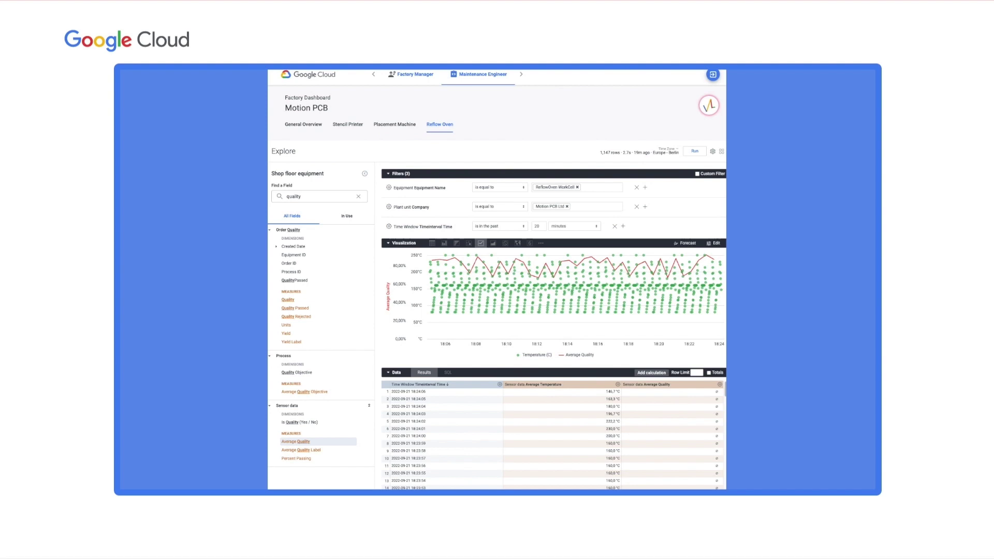
- Toggle on the Quality Improvement demo scenario from the logo panel, then close it
{"action": "left_click", "coordinate": [715, 107]}
{"action": "left_click", "coordinate": [704, 214]}
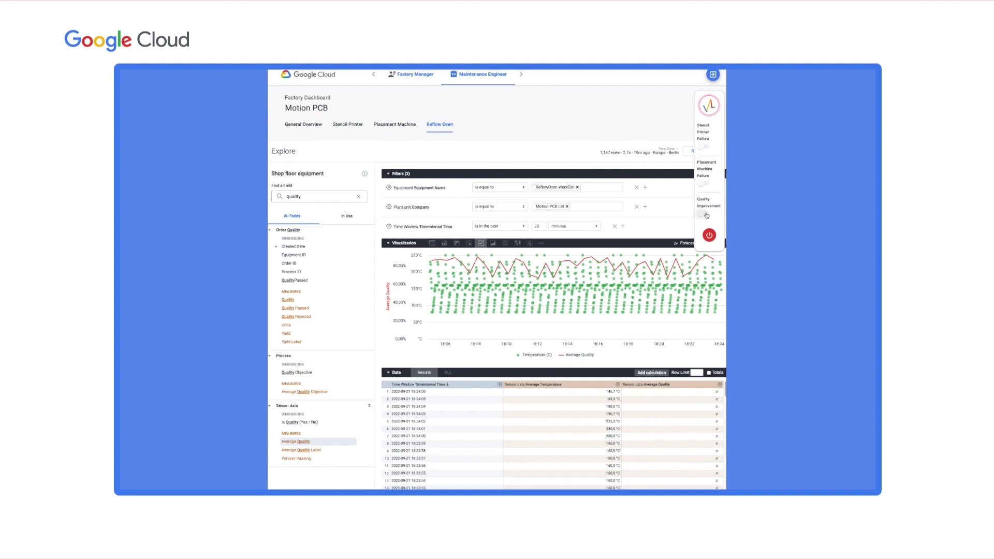
{"action": "left_click", "coordinate": [711, 106]}
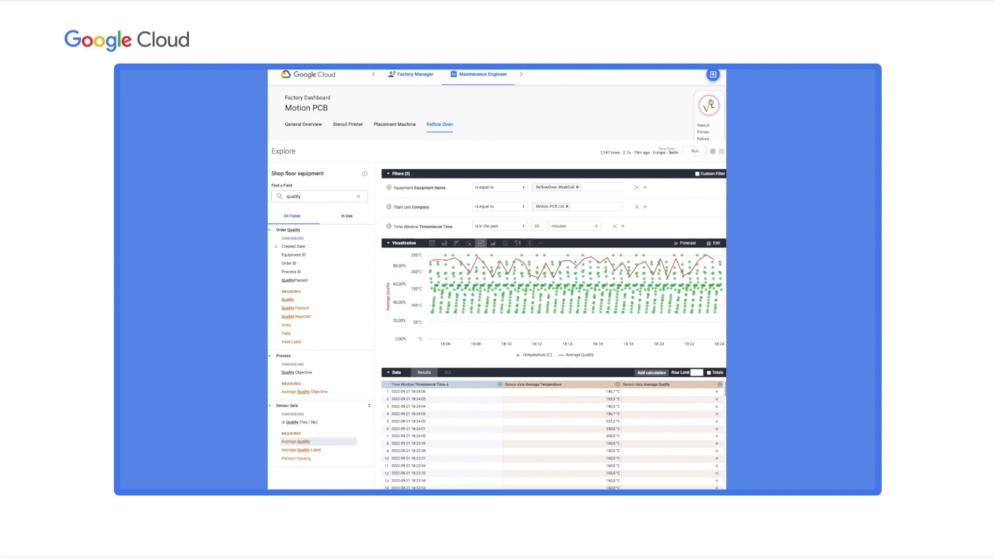